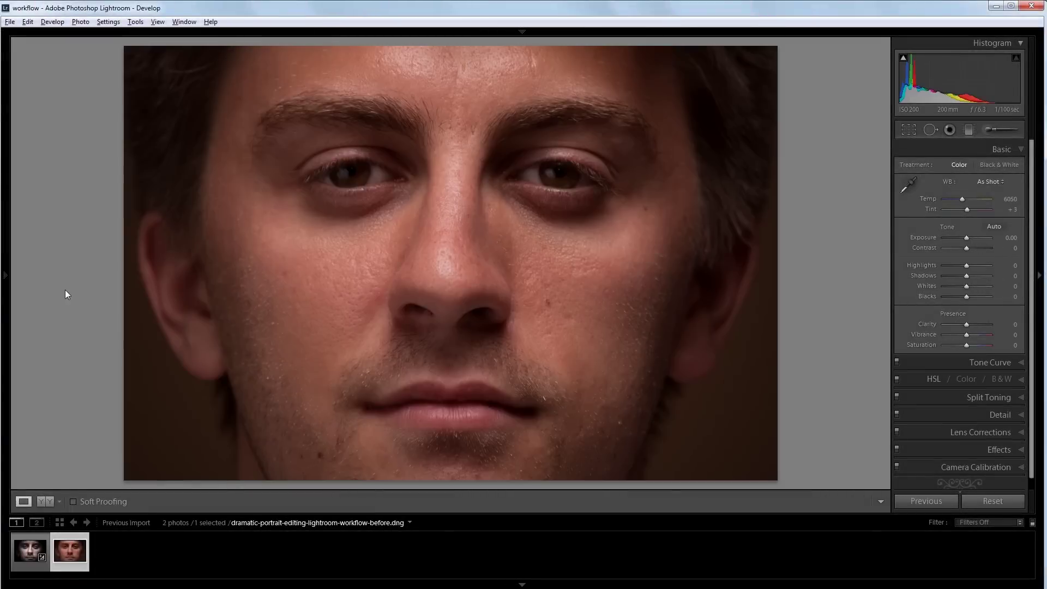
drag(962, 199, 965, 209)
drag(966, 324, 984, 324)
drag(966, 237, 971, 238)
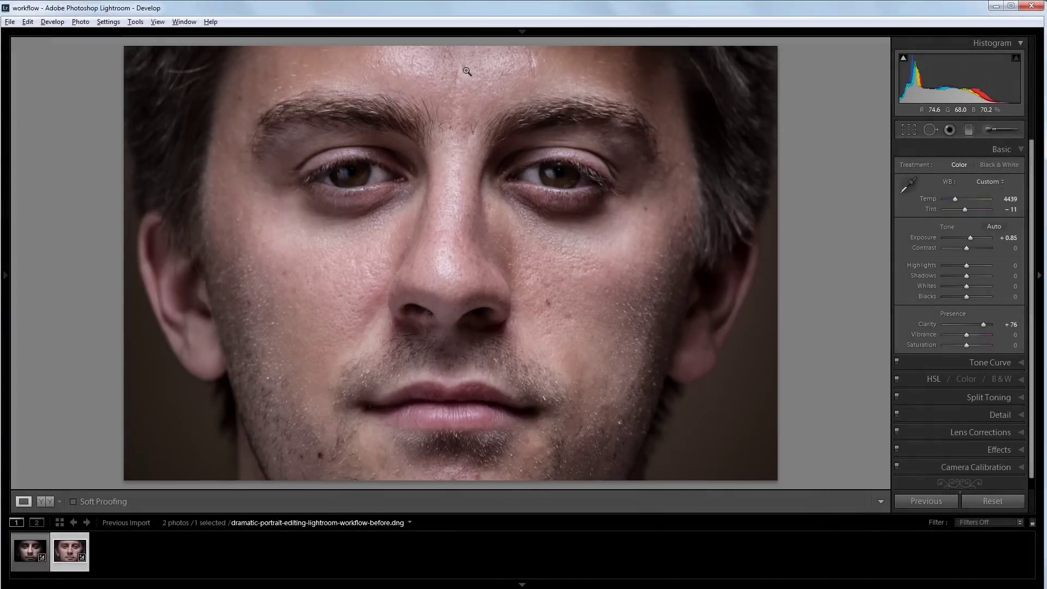
key(ctrl+2)
click(957, 151)
drag(967, 297, 954, 296)
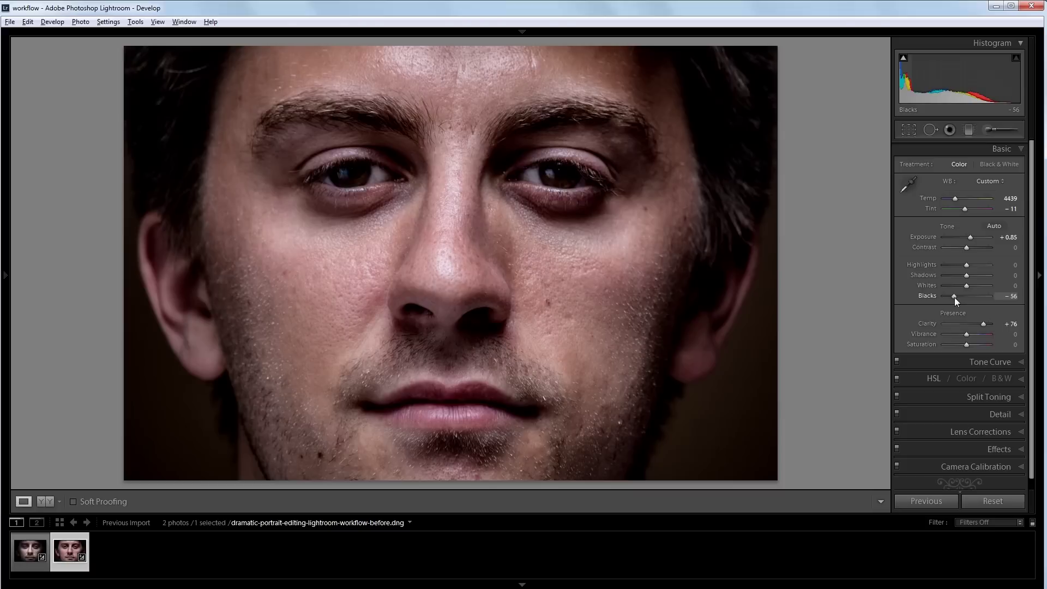
key(ctrl+3)
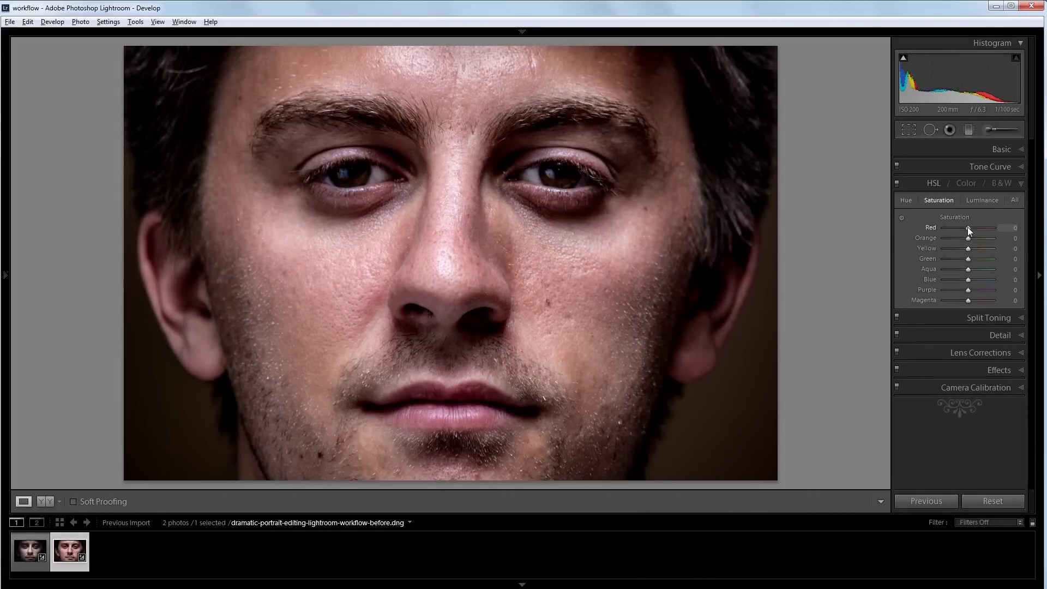
key(ctrl+1)
drag(966, 334, 964, 334)
drag(967, 345, 955, 344)
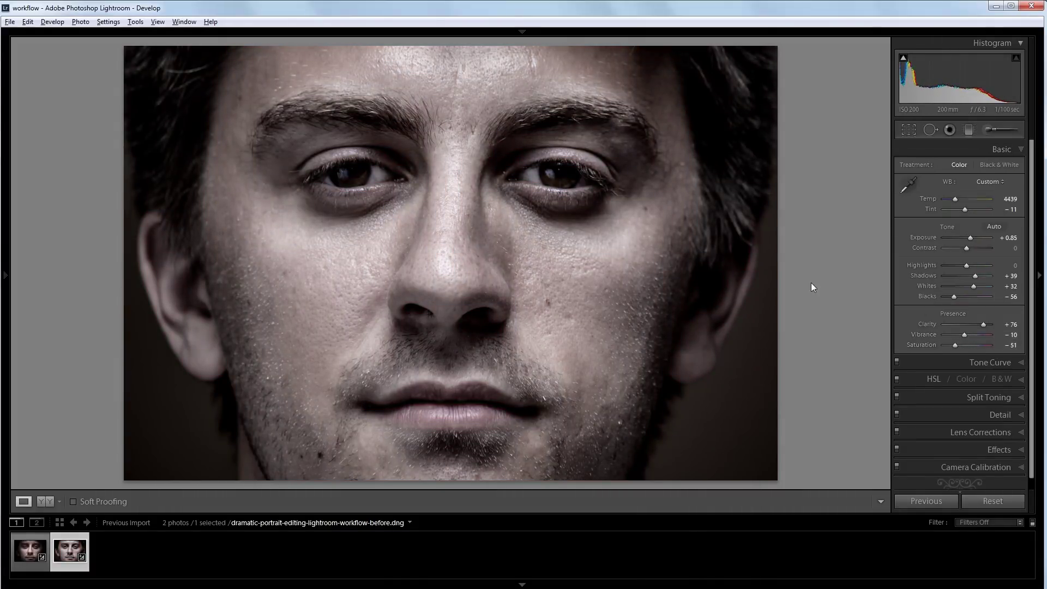
key(ctrl+4)
click(948, 228)
key(ctrl+5)
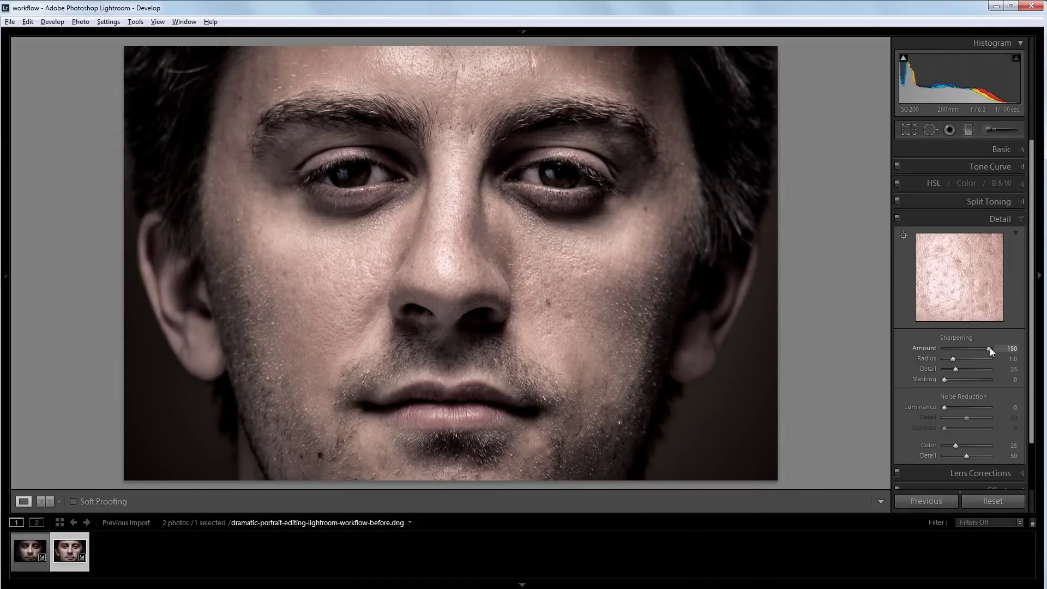
key(ctrl+1)
click(456, 154)
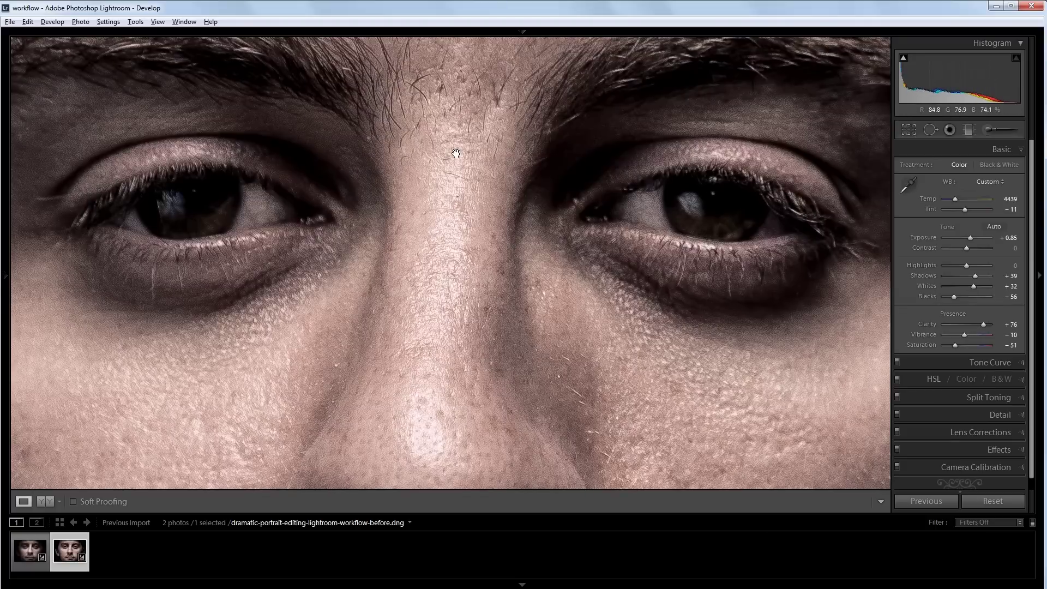
key(k)
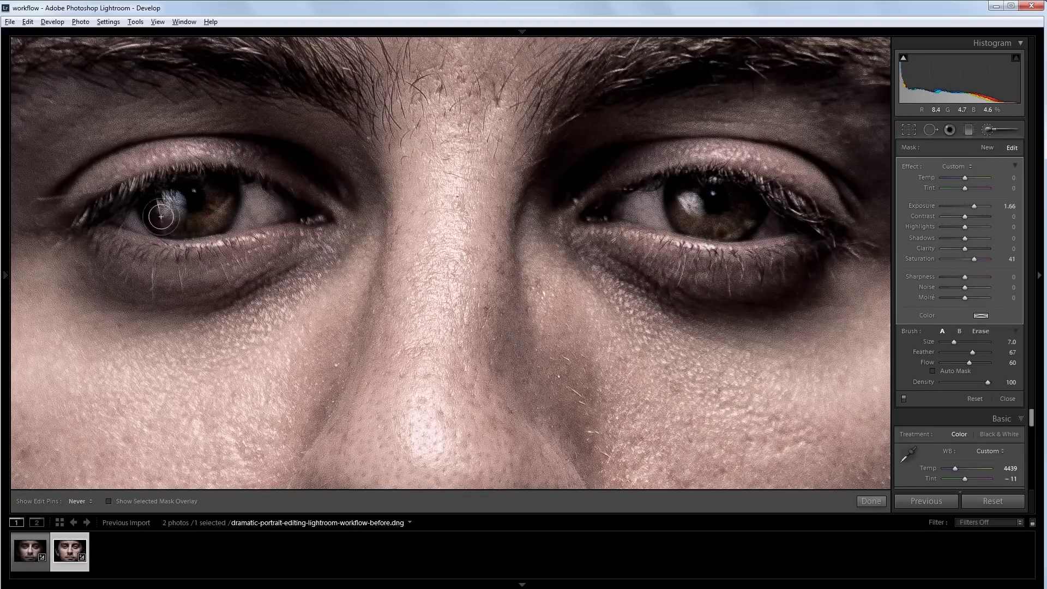
key(k)
key(z)
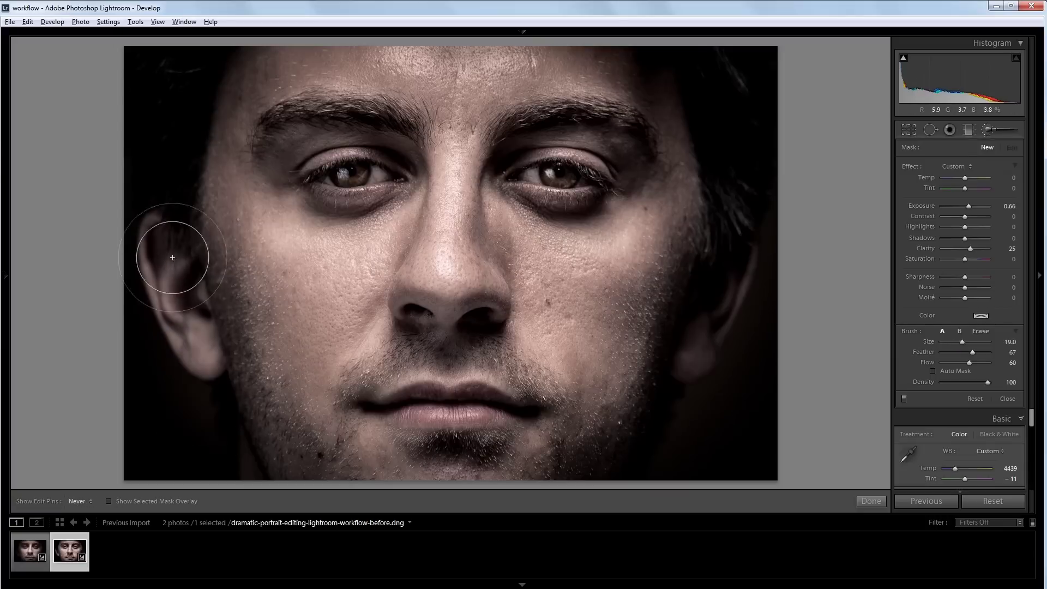
drag(975, 207, 969, 209)
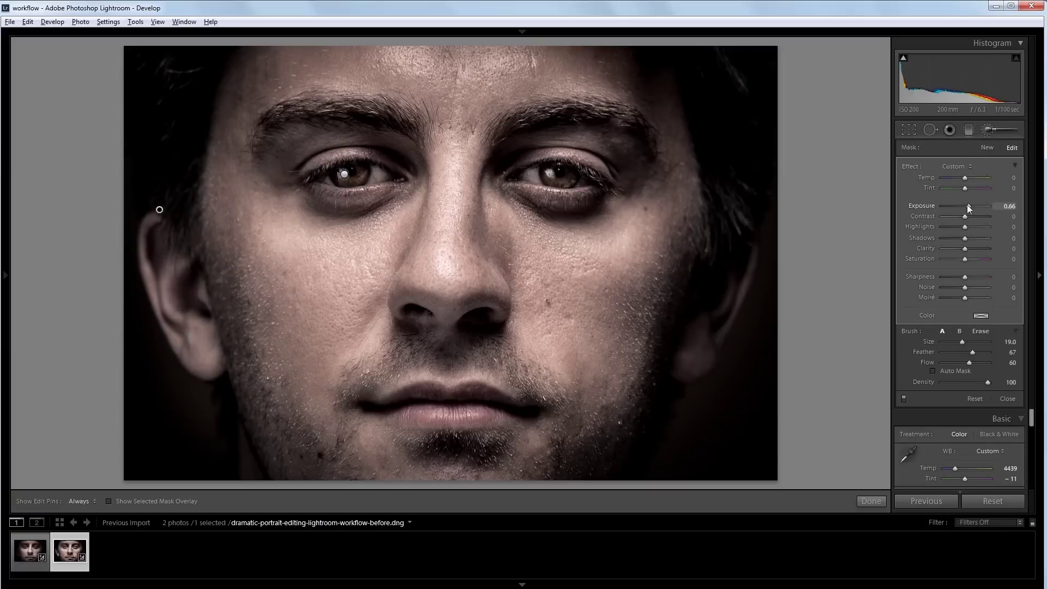
key(ctrl+shift+r)
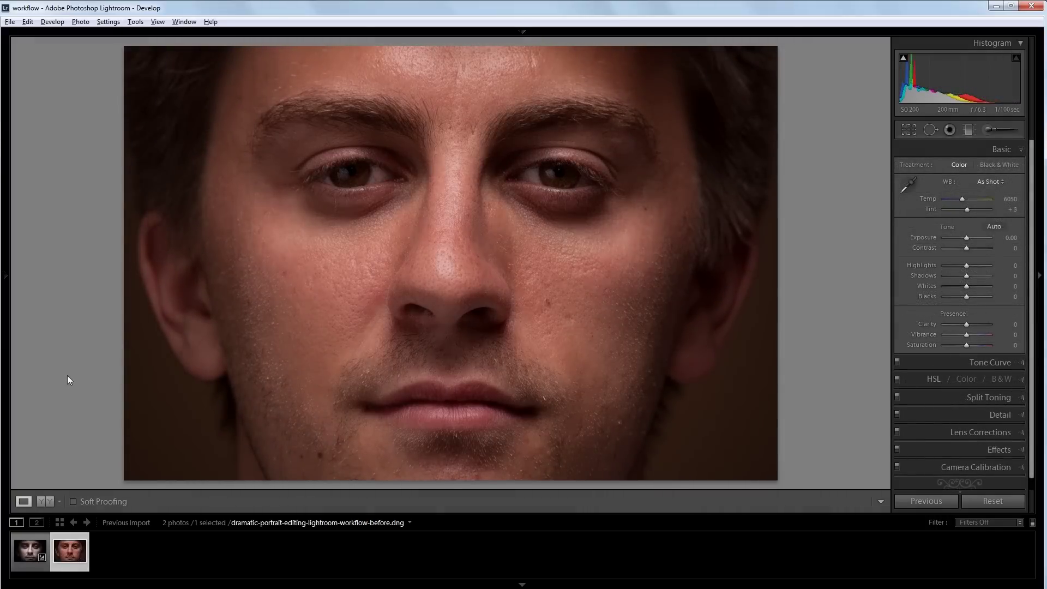
- Cool the unedited before portrait's white balance by setting Temp to 4439 and Tint to −11
key(Left)
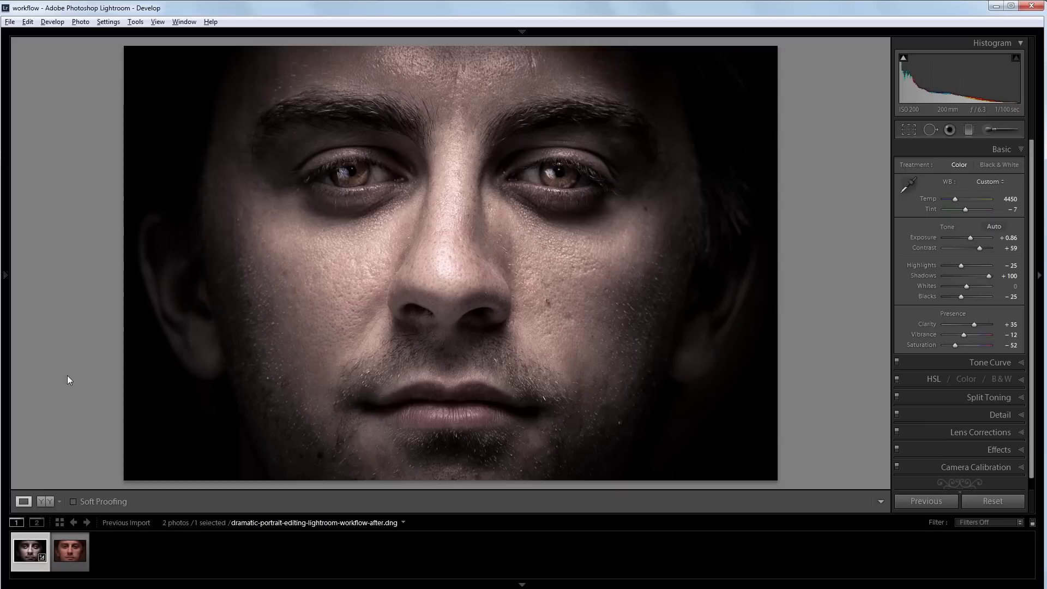
key(Right)
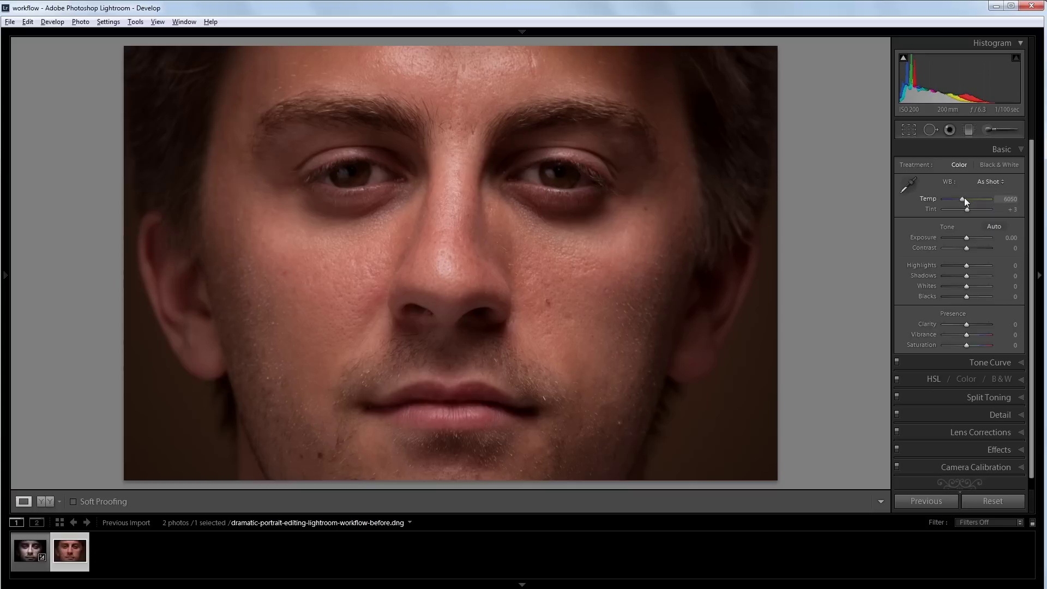
drag(964, 199, 955, 198)
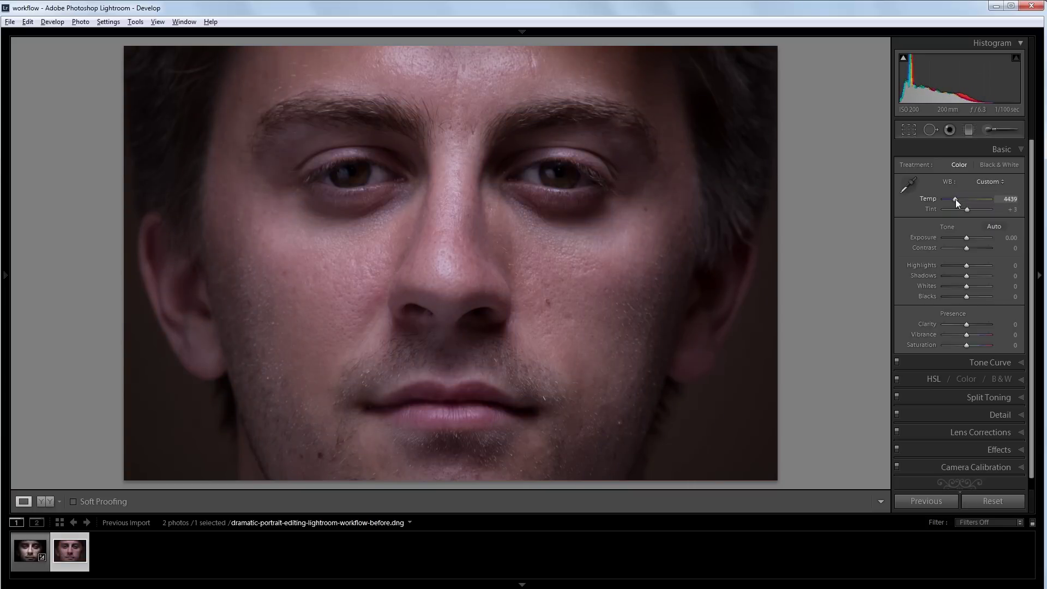
drag(967, 208, 965, 208)
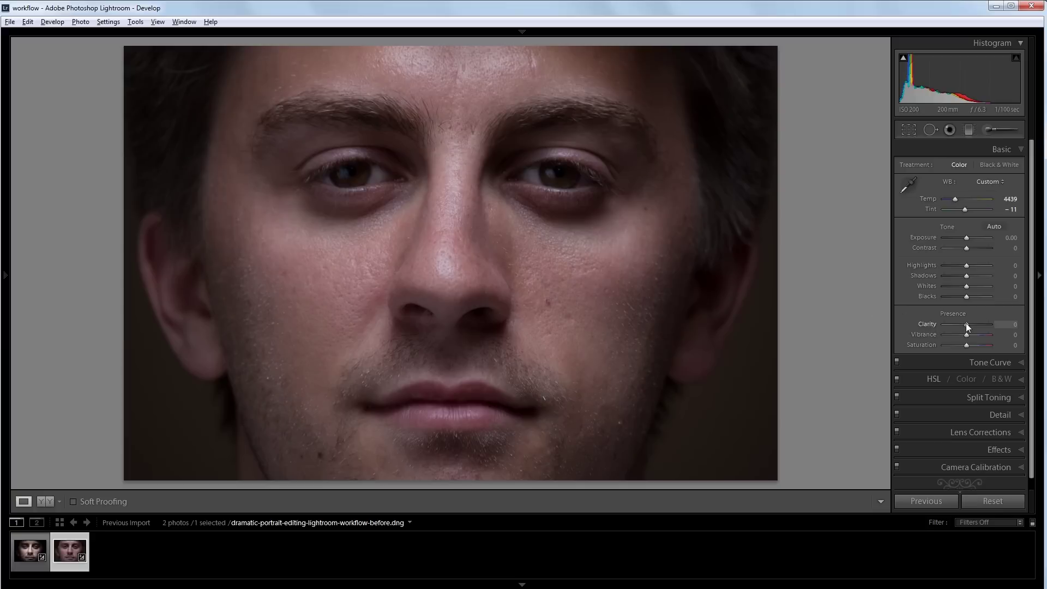
- Set the portrait's Clarity to +76 and Exposure to +0.85
drag(966, 323, 985, 326)
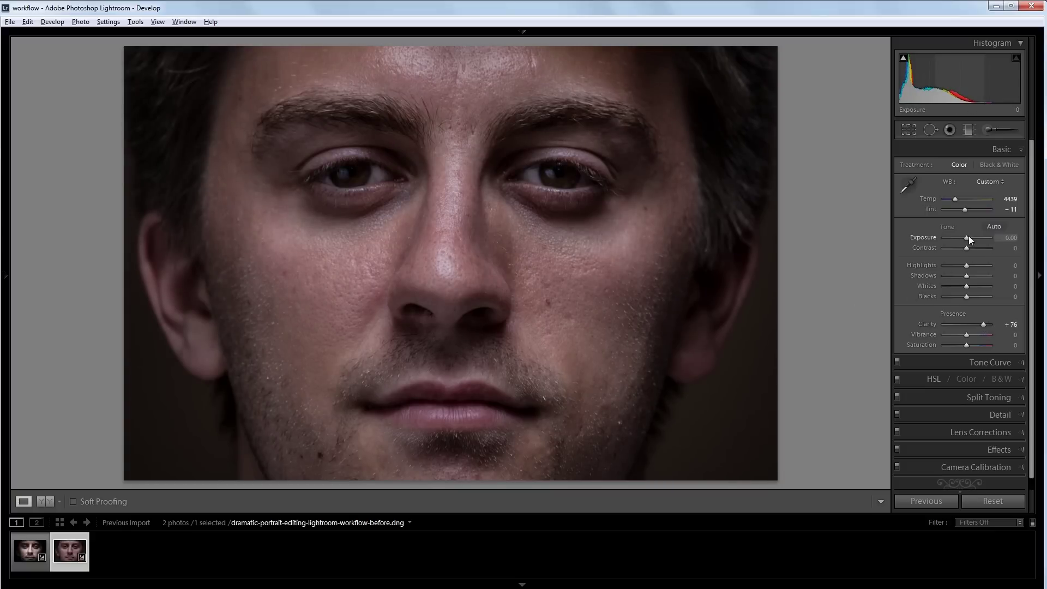
drag(969, 236, 974, 236)
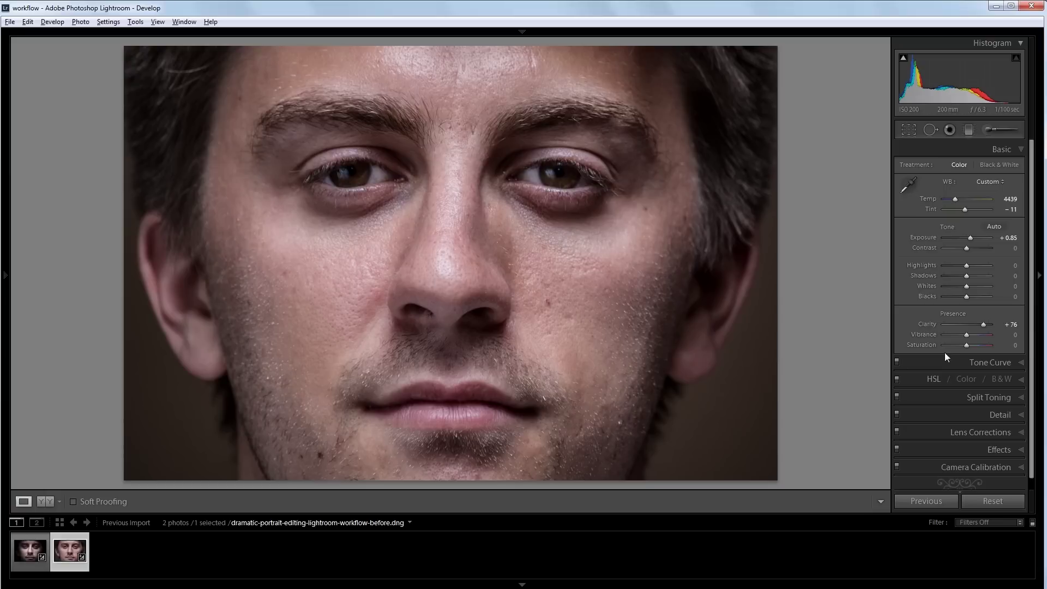
- Adjust the portrait's tonal range by setting Blacks to −56, Whites to +32 and Shadows to +39
click(973, 363)
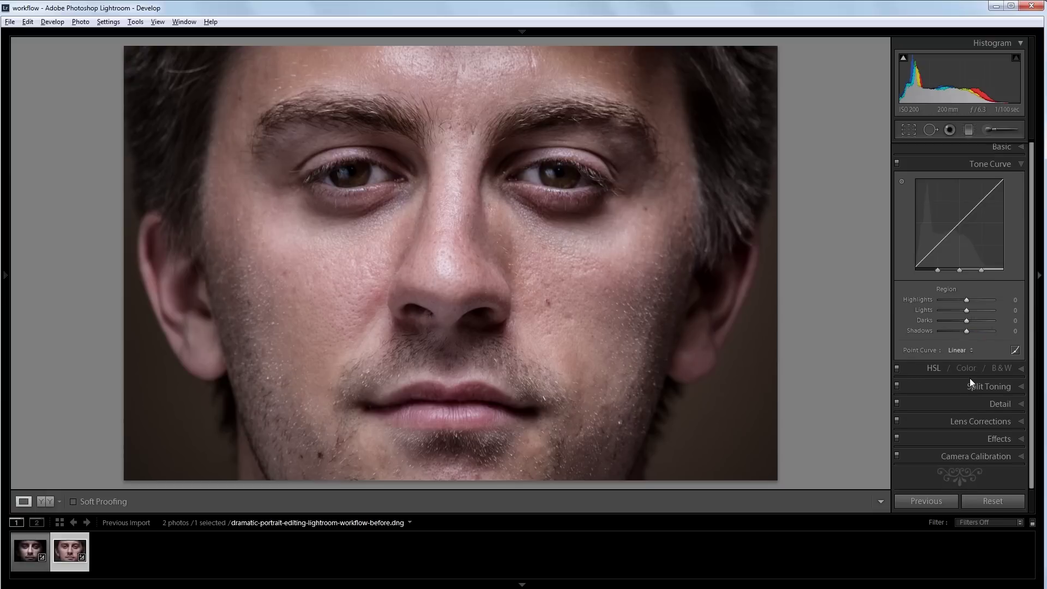
drag(964, 299, 993, 271)
click(956, 149)
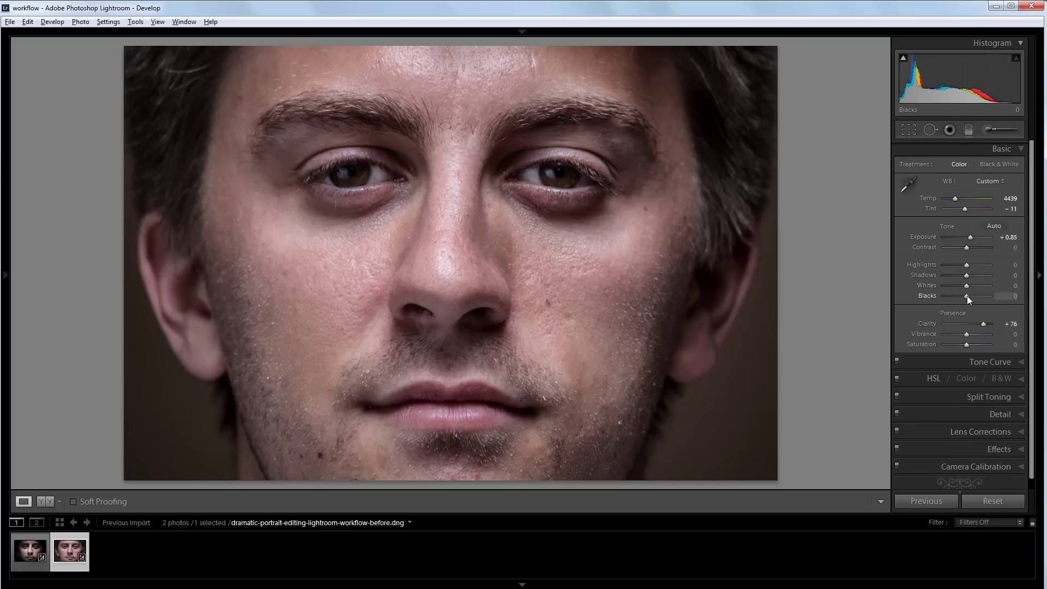
drag(967, 297, 955, 300)
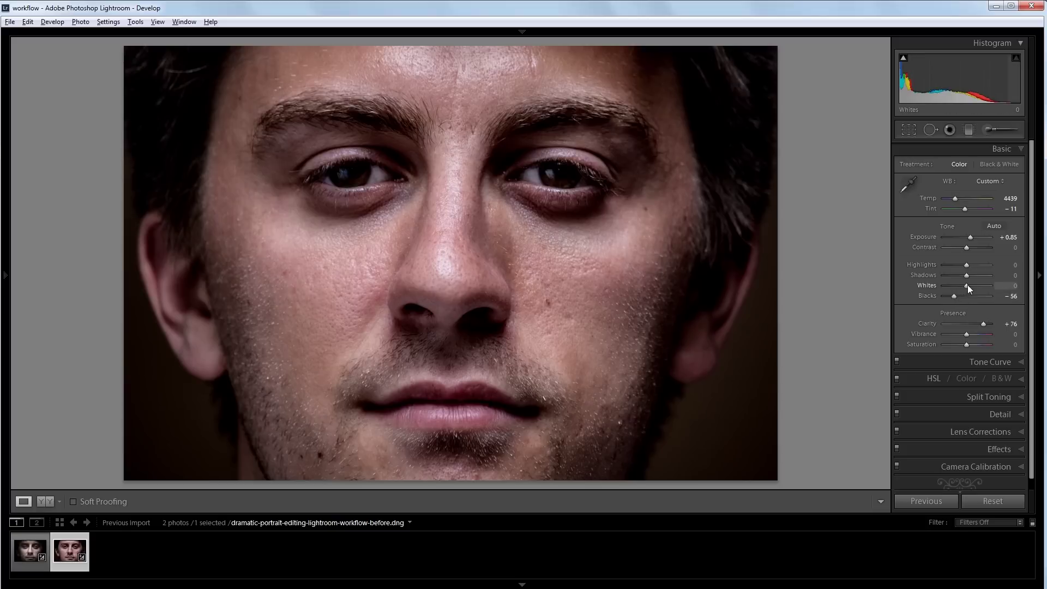
drag(968, 284, 974, 283)
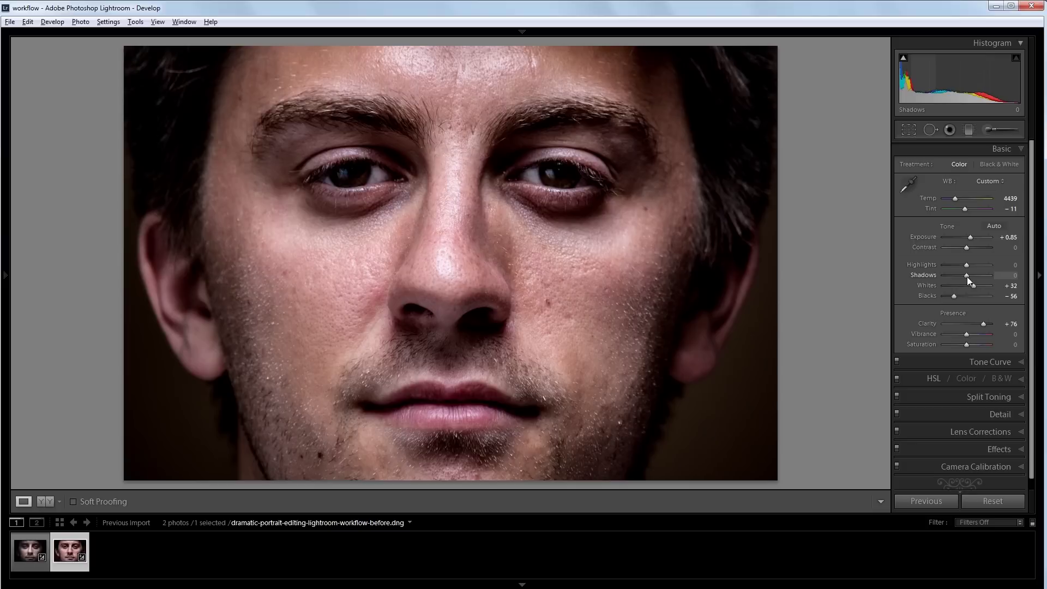
drag(970, 277, 976, 276)
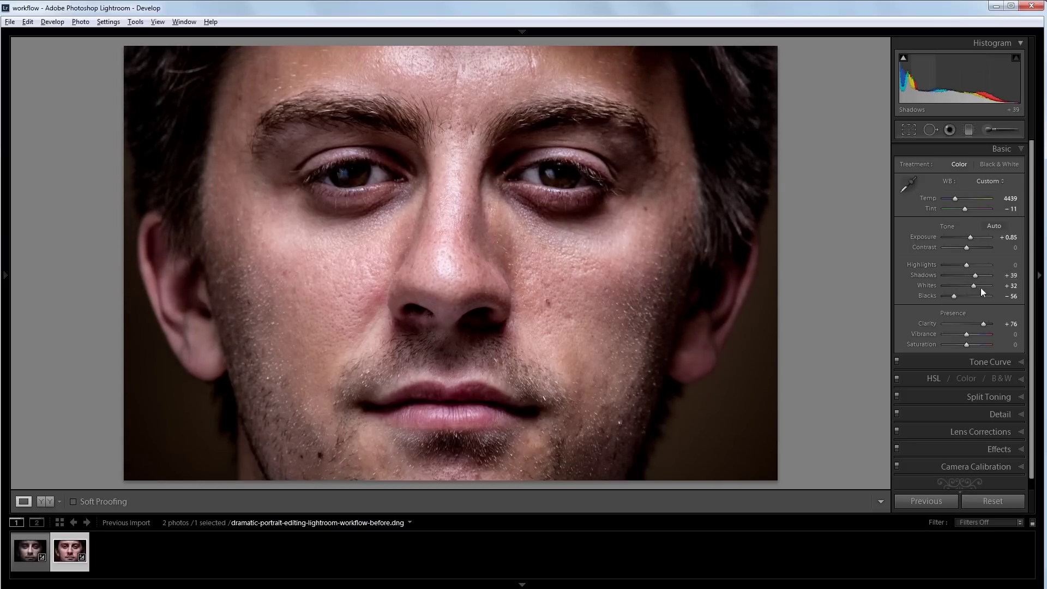
- Mute the portrait's colors by lowering the red saturation and setting overall Vibrance to −10 and Saturation to −51
click(935, 377)
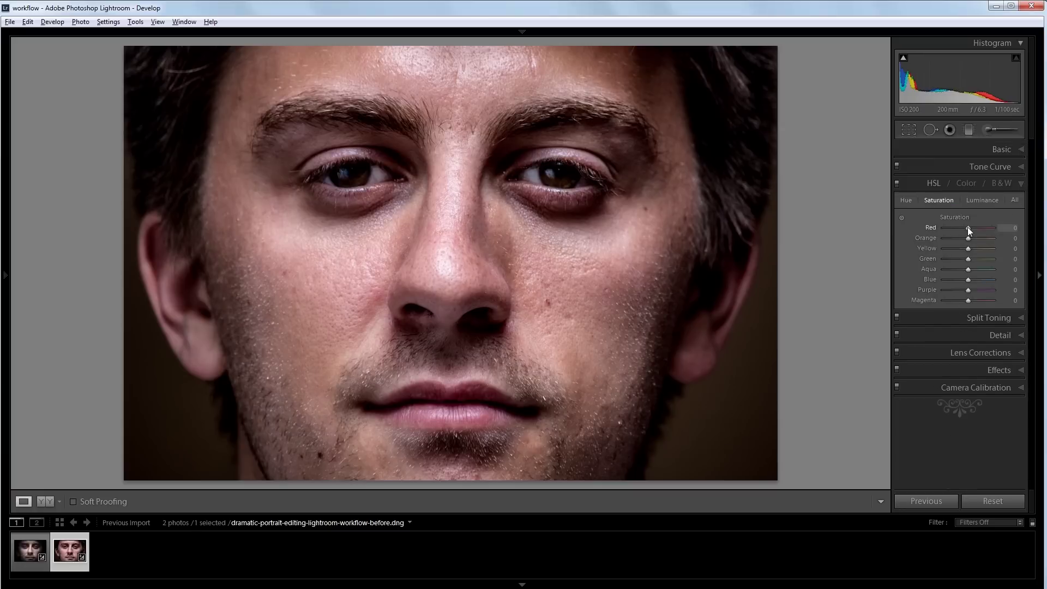
drag(967, 227, 959, 228)
click(987, 149)
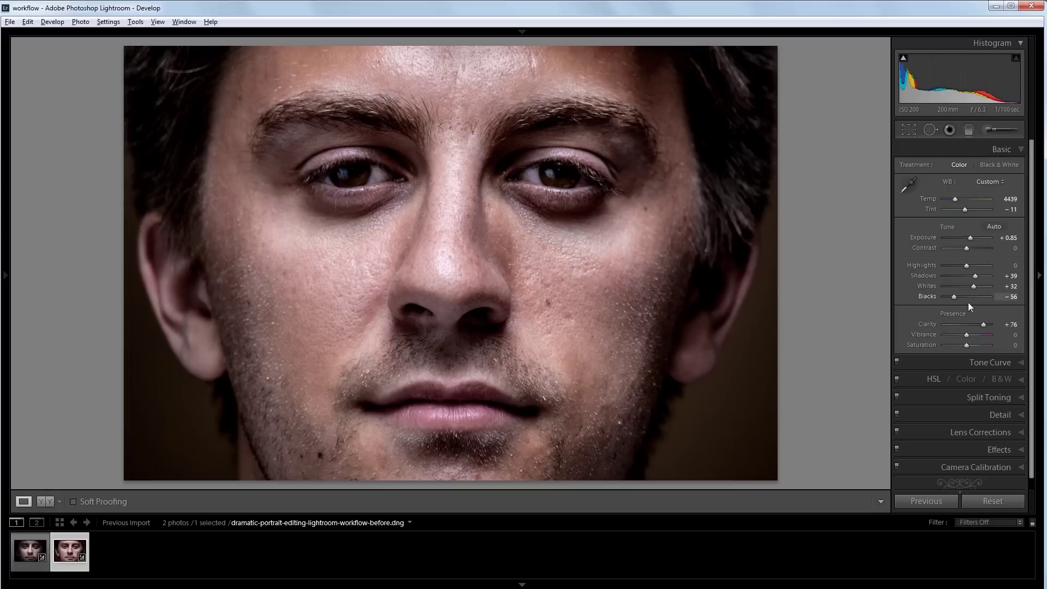
drag(966, 334, 964, 335)
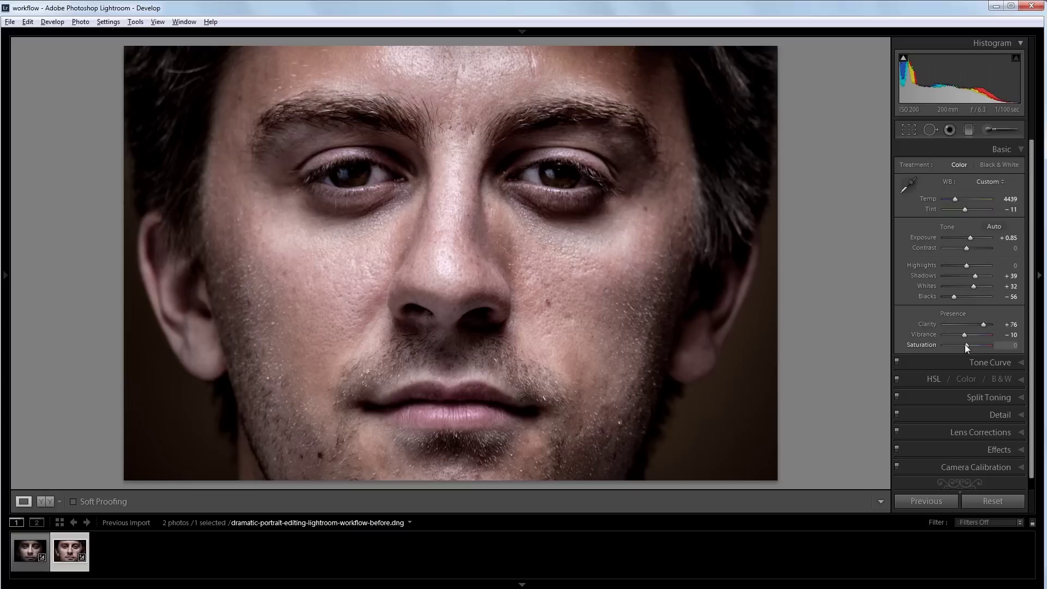
drag(967, 346, 955, 348)
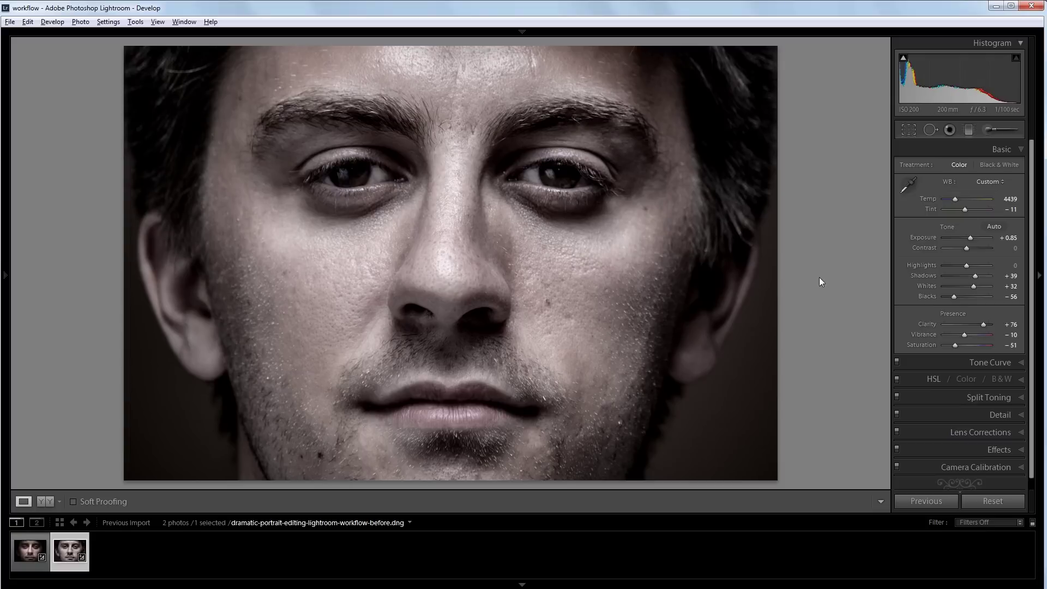
- Apply a subtle warm tint to the portrait's highlights with Split Toning
click(978, 397)
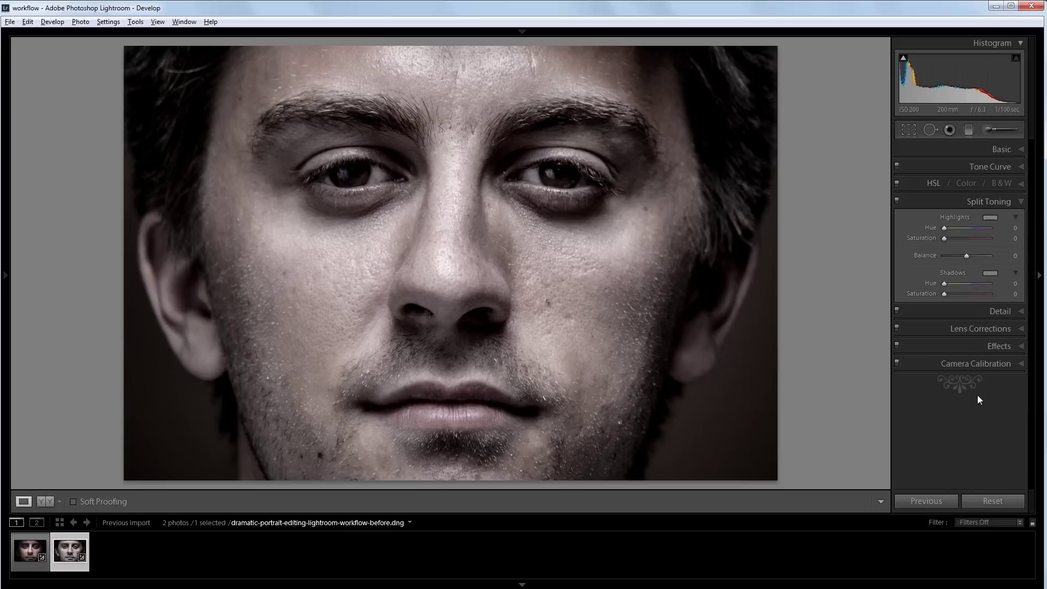
click(953, 241)
drag(954, 241, 950, 231)
- Sharpen the portrait with a sharpening Amount of 150
click(990, 312)
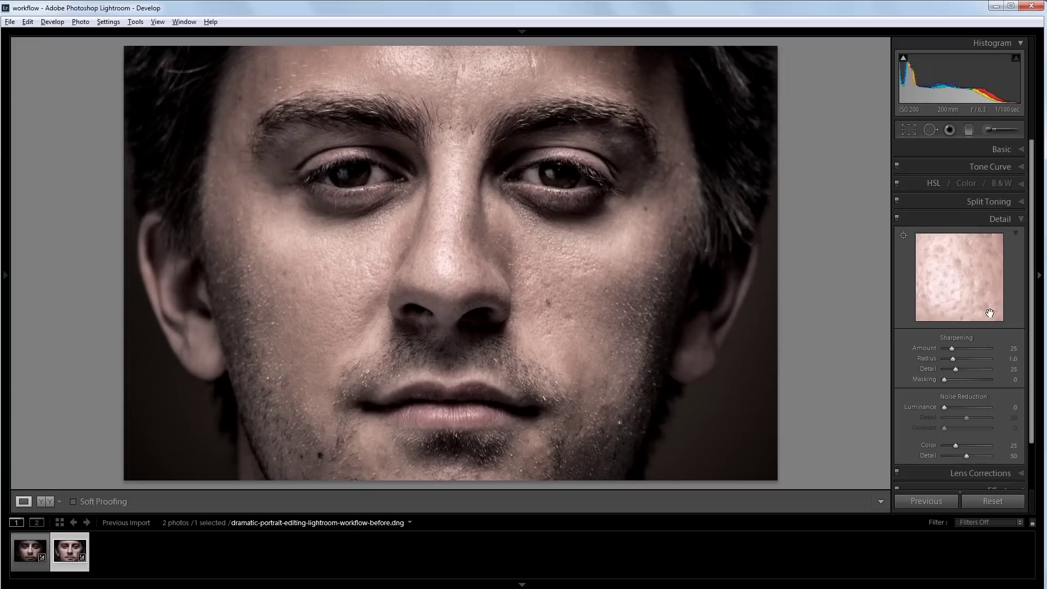
drag(952, 350, 962, 352)
- Darken the photo's edges with a Highlight Priority post-crop vignette, Amount −17 and Midpoint 35
scroll(990, 348, down, 3)
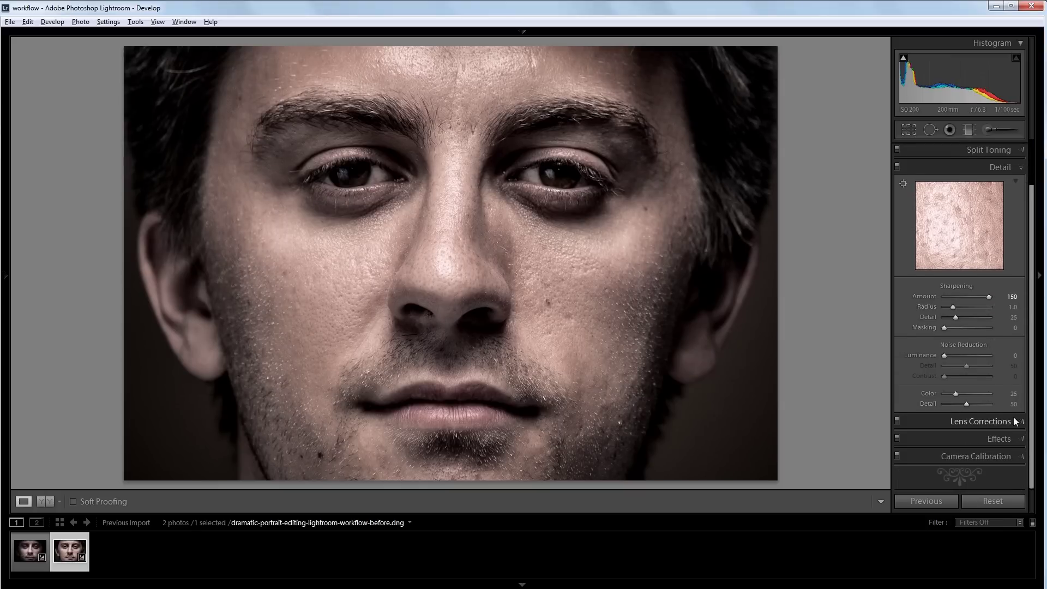
click(1005, 436)
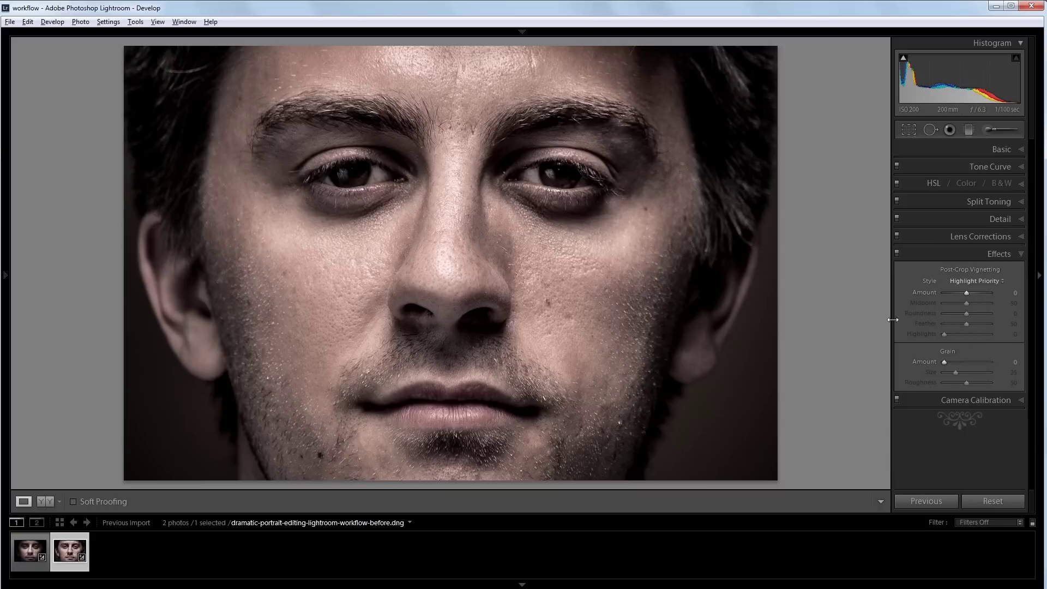
drag(966, 295, 961, 295)
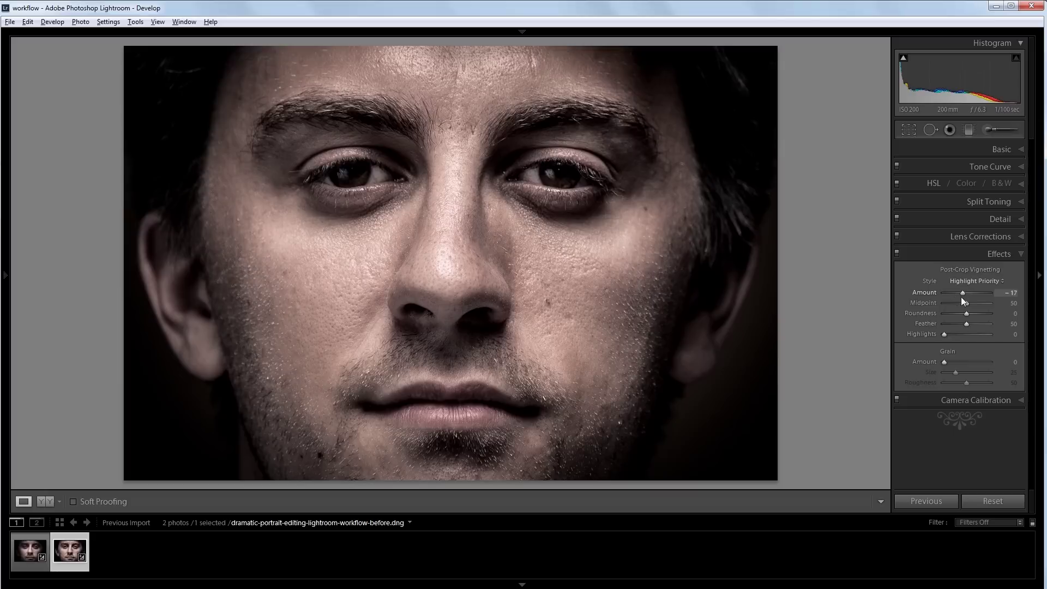
drag(968, 303, 966, 302)
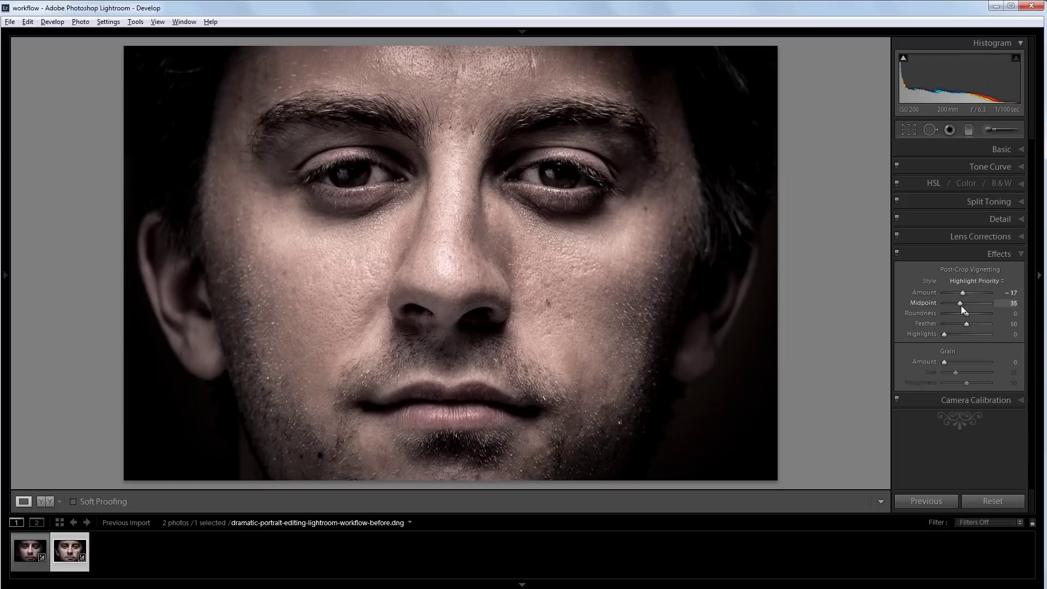
- Paint an Adjustment Brush mask over the irises of both eyes with brush size 7
click(996, 152)
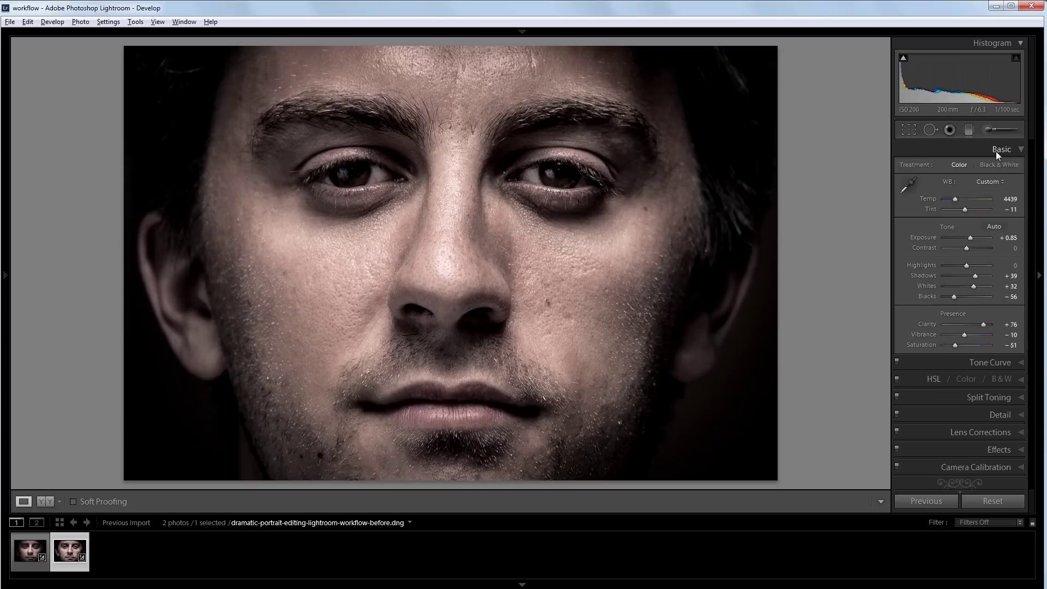
click(458, 155)
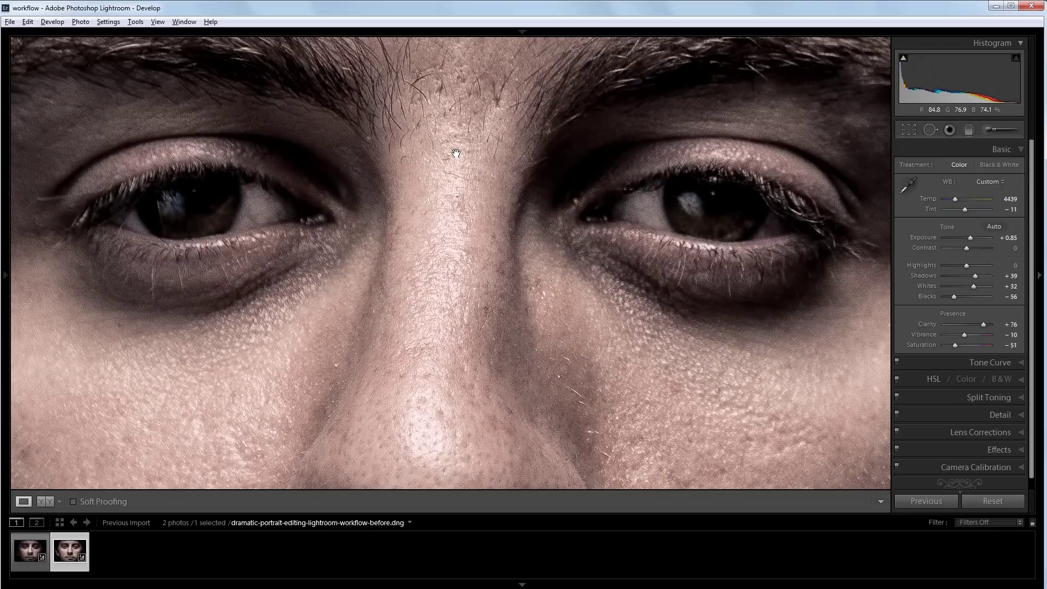
click(987, 131)
key(ctrl+z)
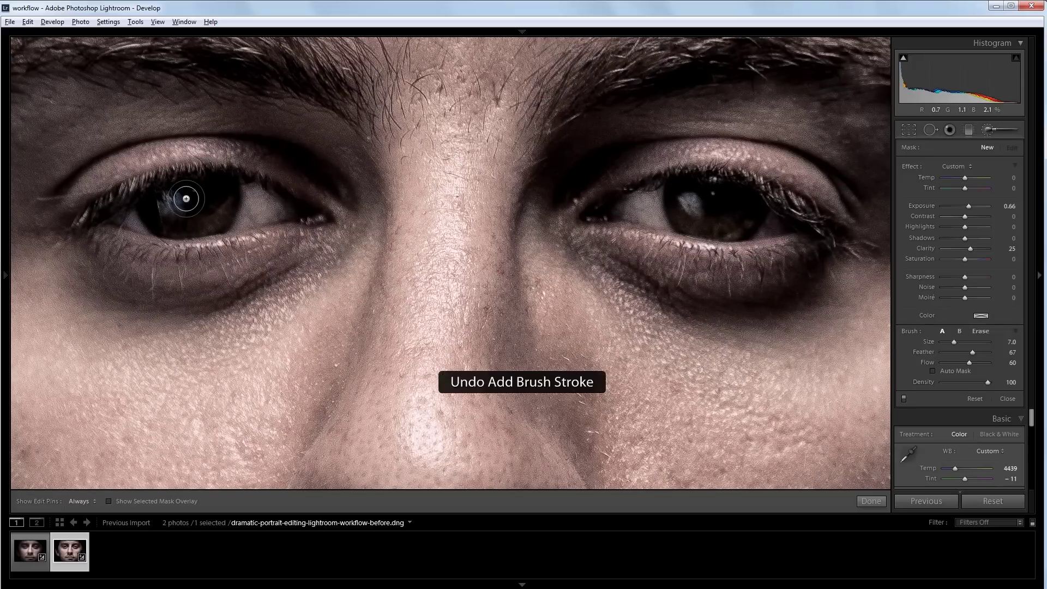
key(h)
mouse_move(159, 211)
mouse_down()
mouse_move(205, 187)
mouse_move(222, 204)
mouse_move(175, 218)
mouse_move(196, 192)
mouse_move(210, 205)
mouse_move(166, 211)
mouse_move(175, 198)
mouse_move(221, 194)
mouse_move(206, 210)
mouse_up()
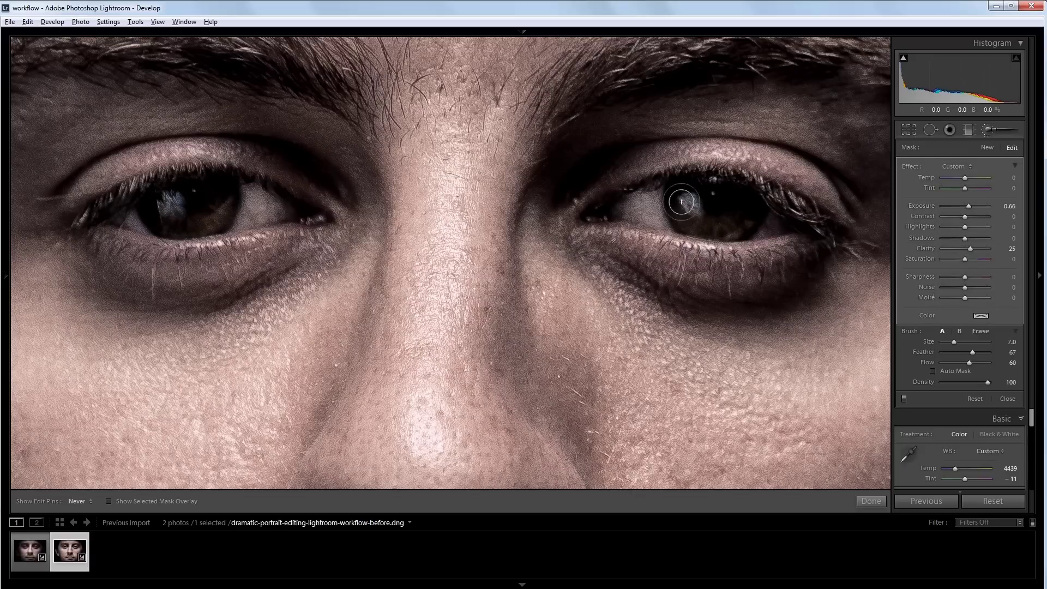
key(h)
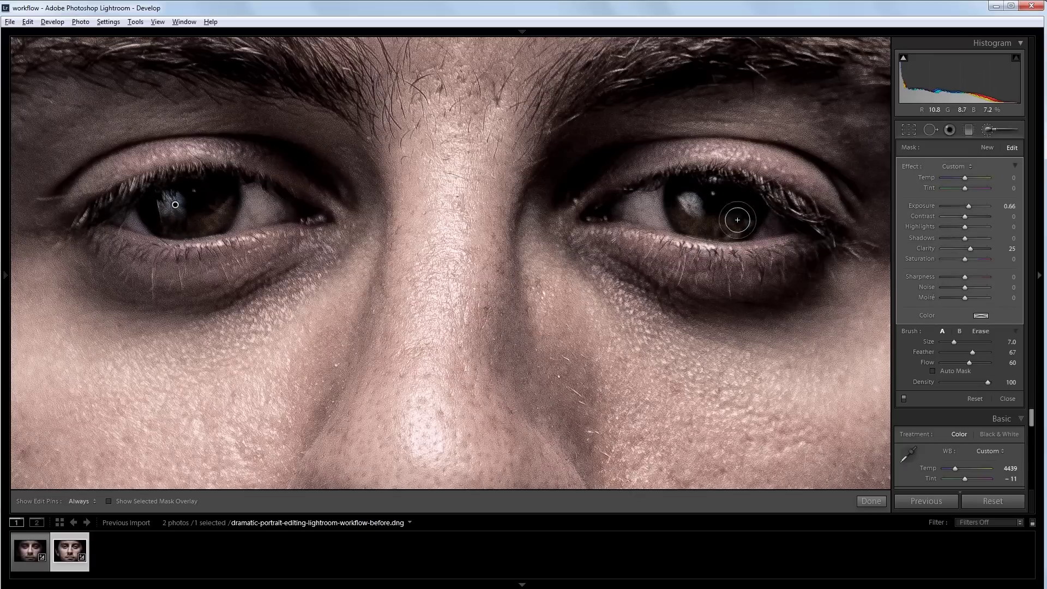
- Set the iris brush adjustment to Exposure 1.66, Saturation 41 and Clarity 0
drag(971, 207, 976, 208)
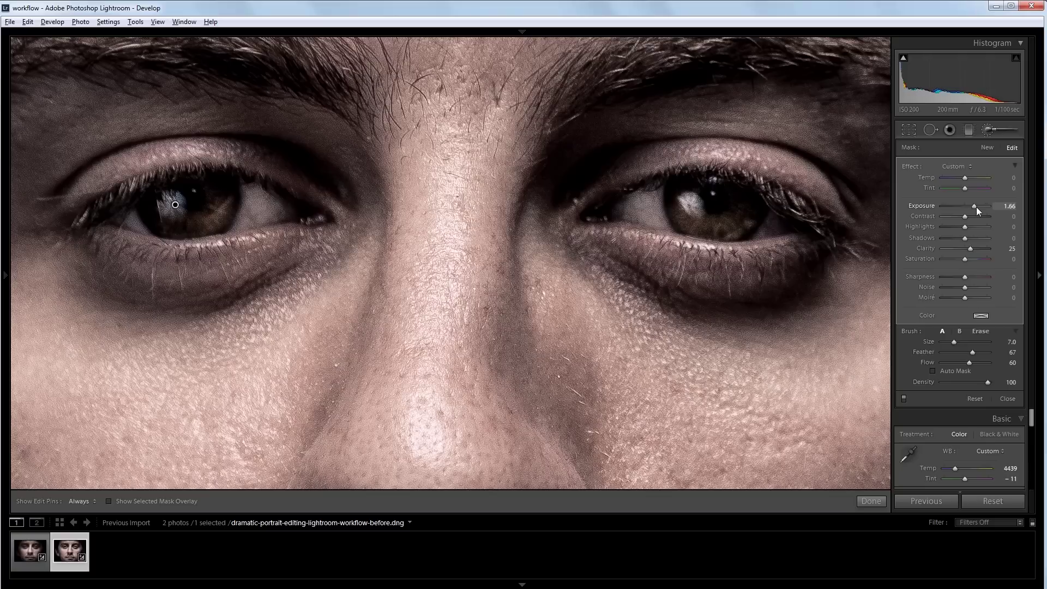
drag(966, 258, 977, 258)
click(1004, 249)
text(0)
key(Return)
- Brush more of both irises into the existing eye mask and finish the adjustment
key(h)
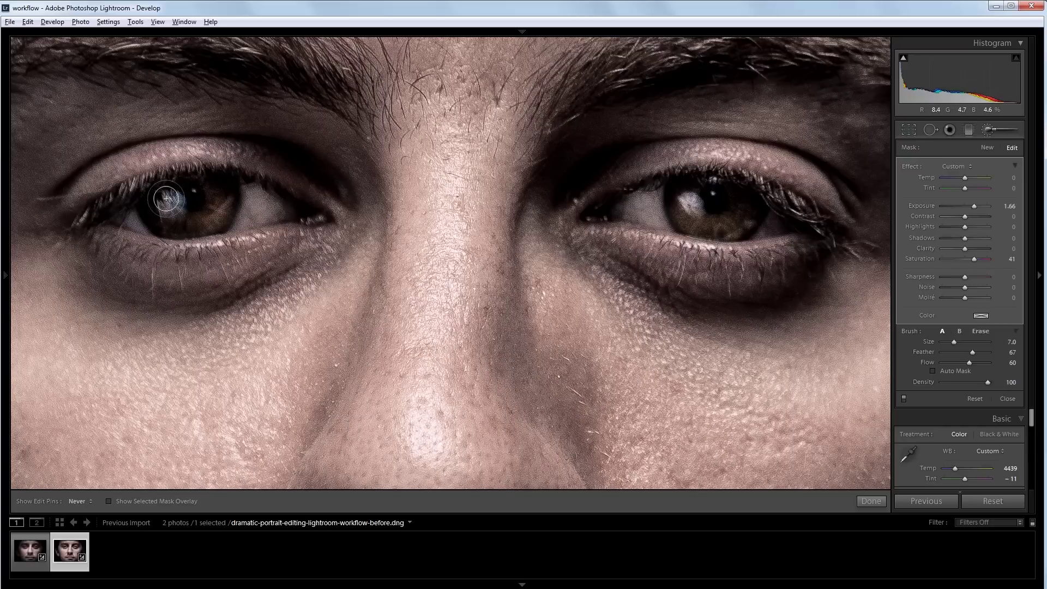
mouse_move(166, 198)
mouse_down()
mouse_move(175, 217)
mouse_move(165, 210)
mouse_move(186, 219)
mouse_move(173, 213)
mouse_move(188, 205)
mouse_up()
drag(679, 205, 746, 208)
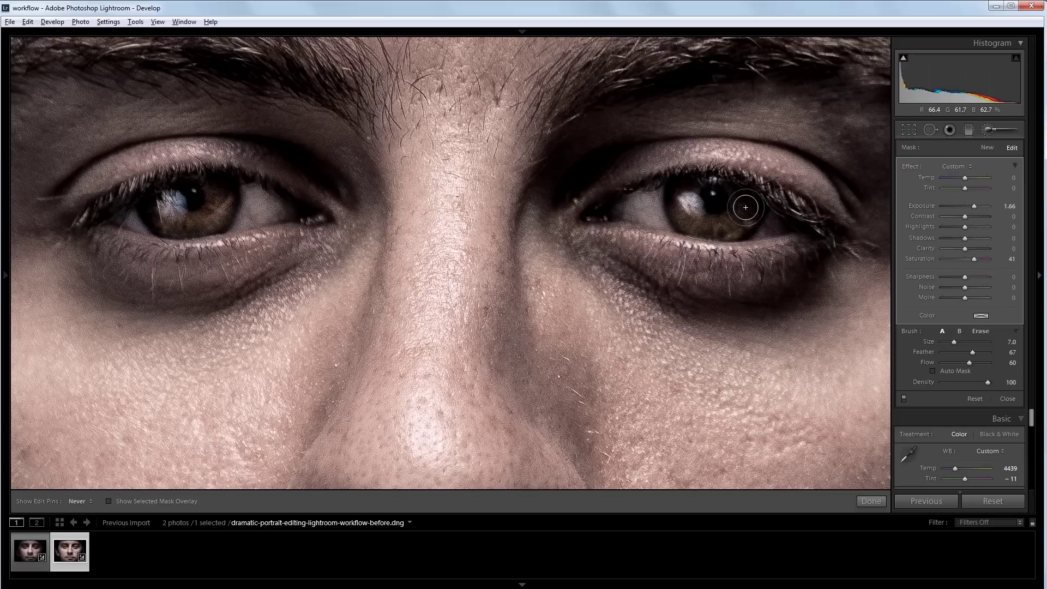
key(h)
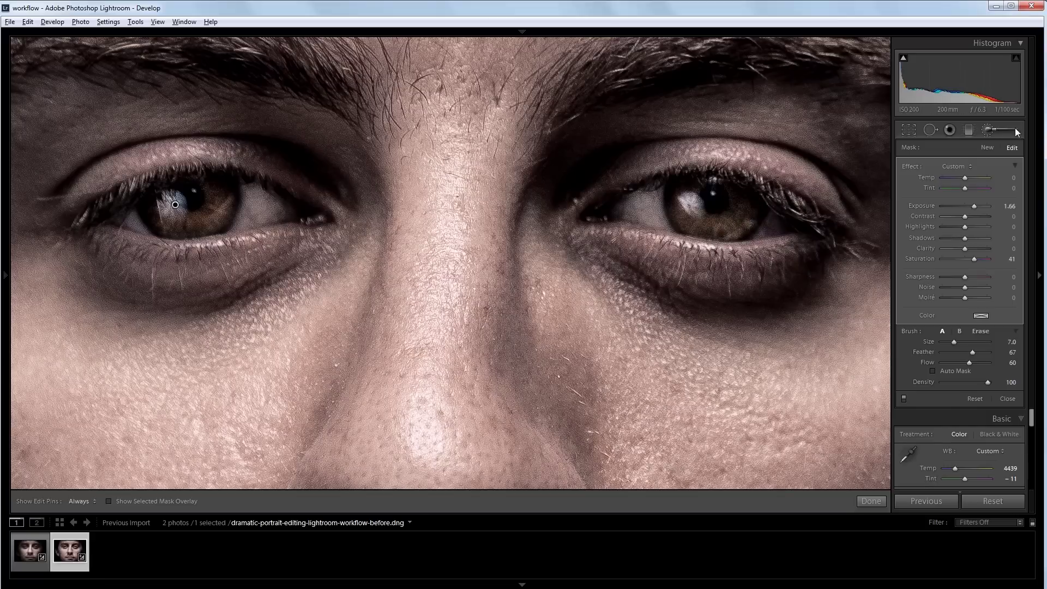
click(1003, 131)
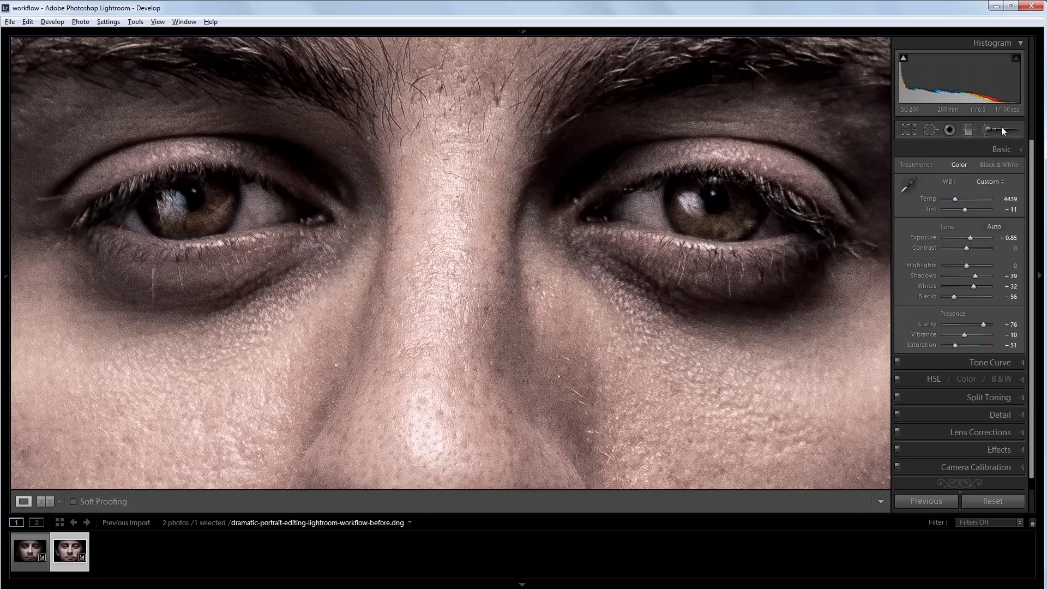
click(484, 300)
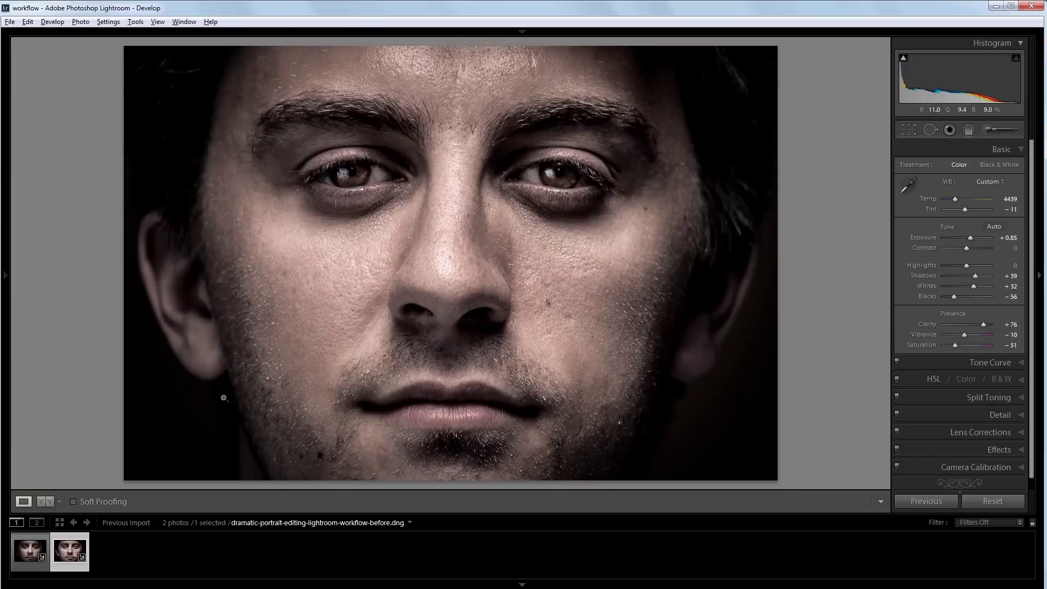
- Paint a new Adjustment Brush mask with brush size 19 from the ear on the photo's left side down along the jaw
click(998, 126)
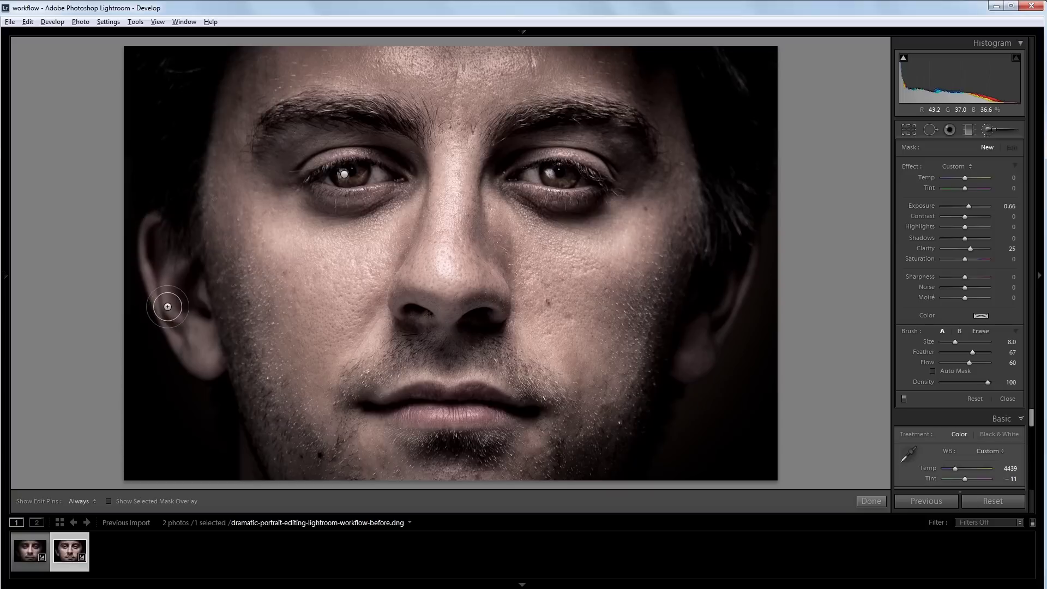
scroll(164, 284, up, 6)
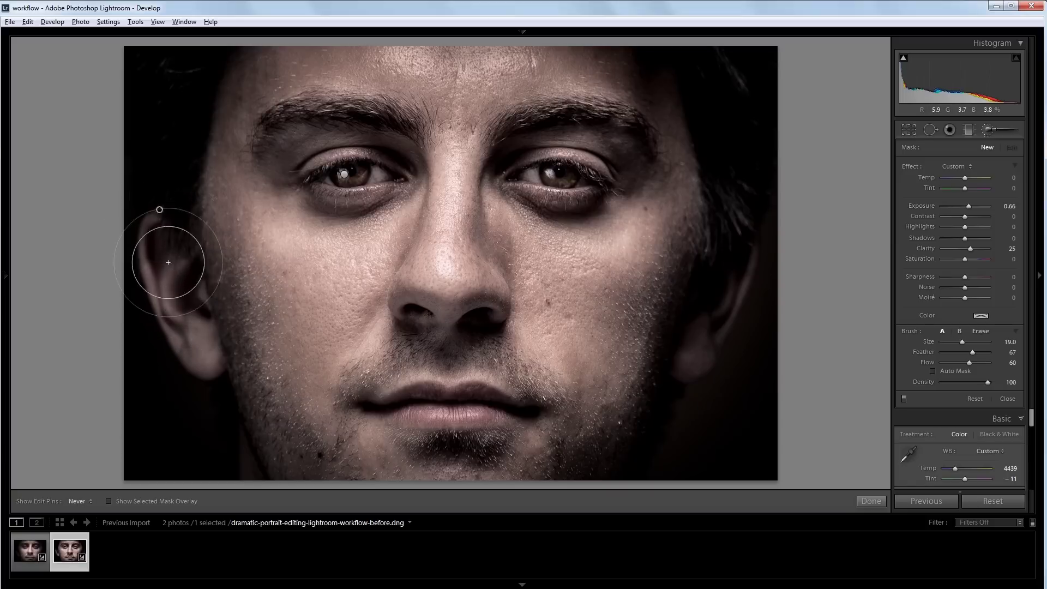
key(h)
mouse_move(159, 210)
mouse_down()
mouse_move(187, 246)
mouse_move(215, 428)
mouse_move(227, 432)
mouse_up()
key(h)
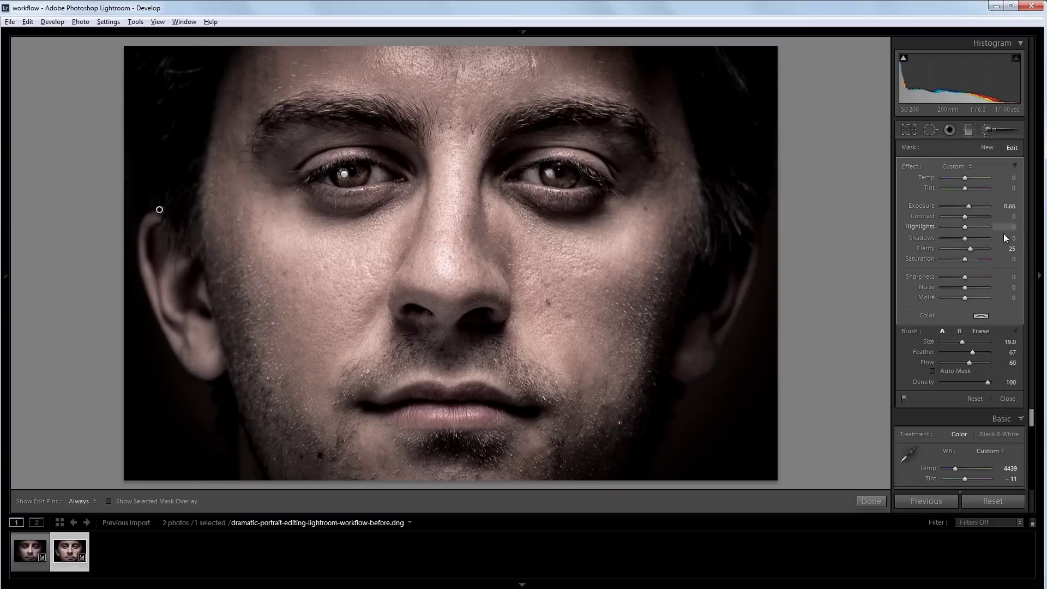
- Darken the brushed ear area with Exposure −0.78 and Clarity 0, and finish the adjustment
click(1013, 249)
text(0)
key(Return)
drag(969, 206, 959, 208)
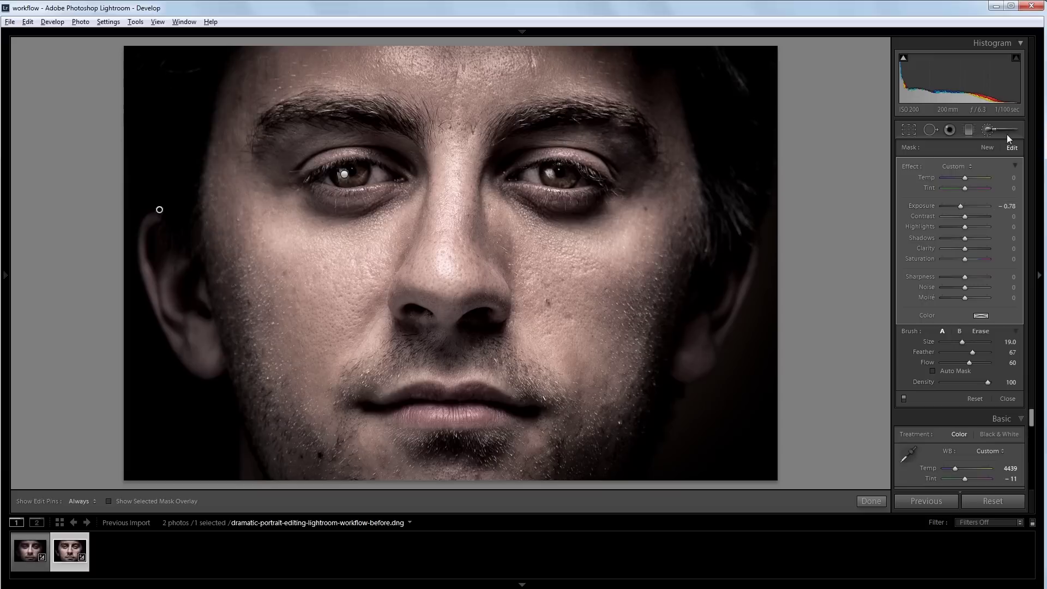
click(996, 131)
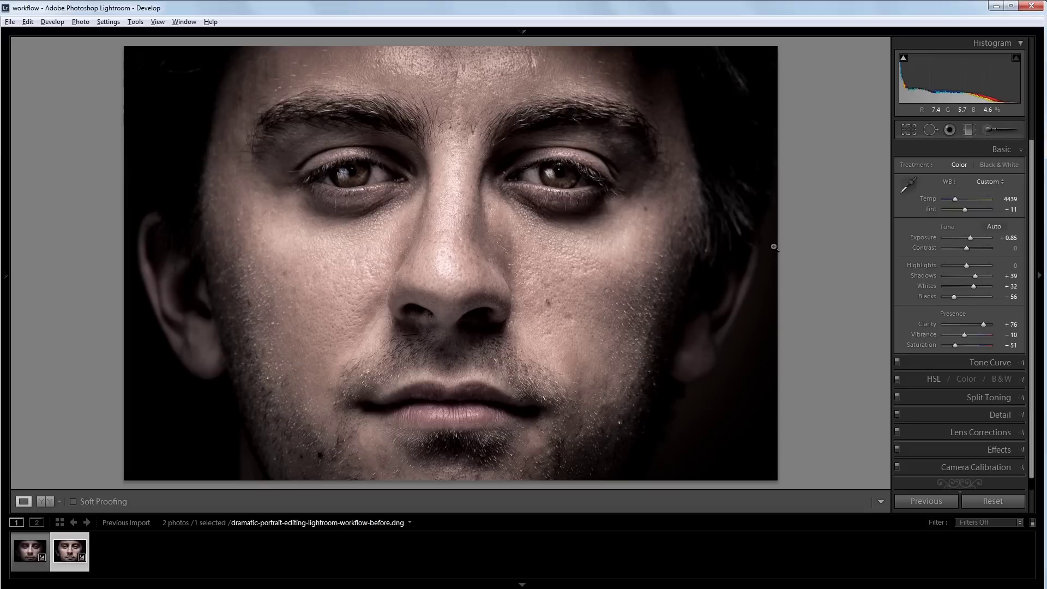
- Strengthen the post-crop vignette to Amount −24 and Midpoint 28, and compare the edited portrait with the original
click(988, 449)
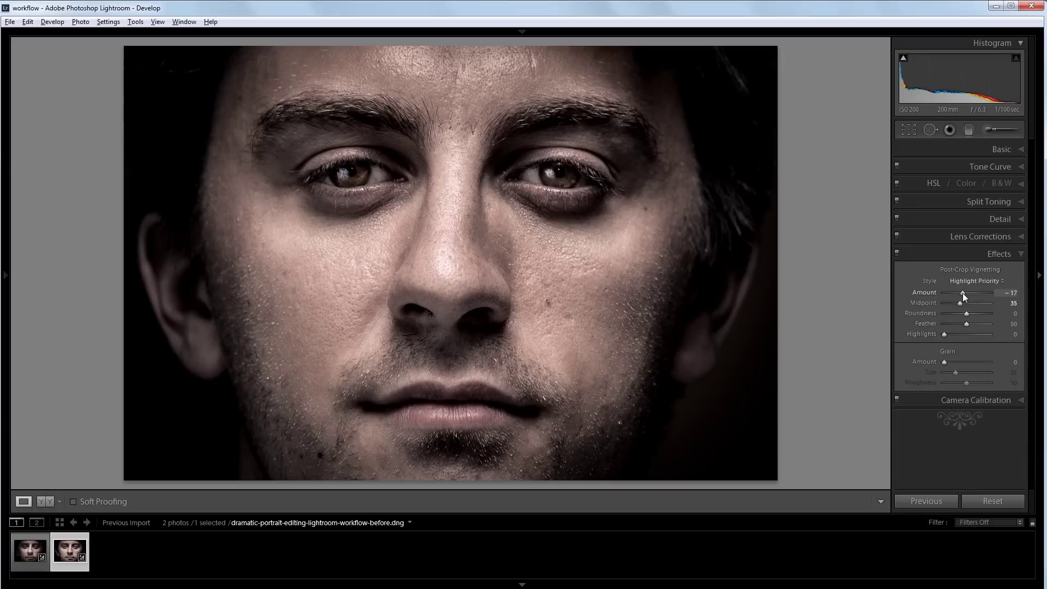
drag(963, 292, 958, 305)
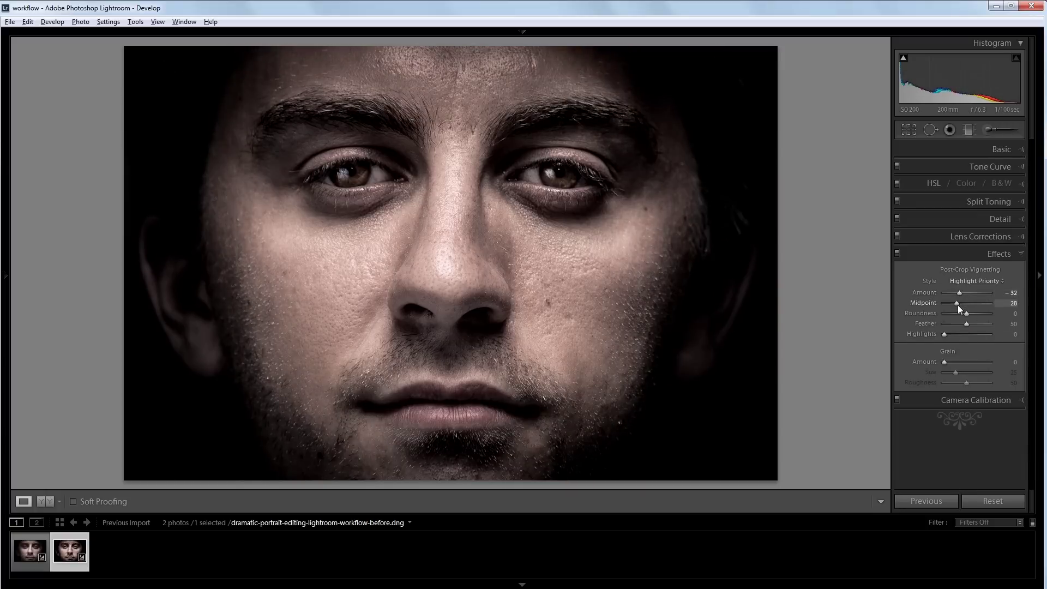
drag(959, 293, 960, 293)
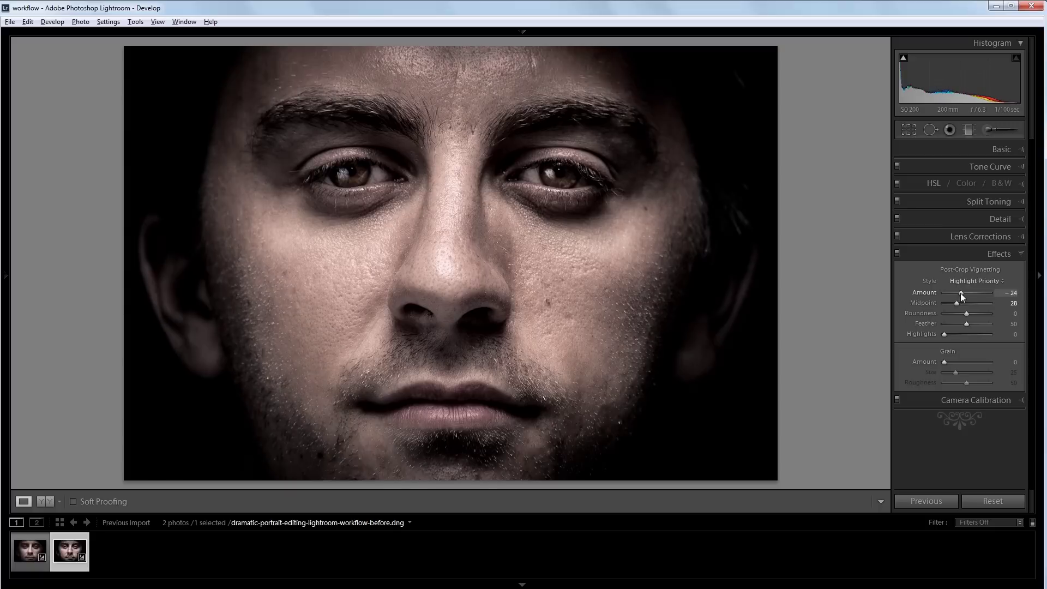
key(backslash)
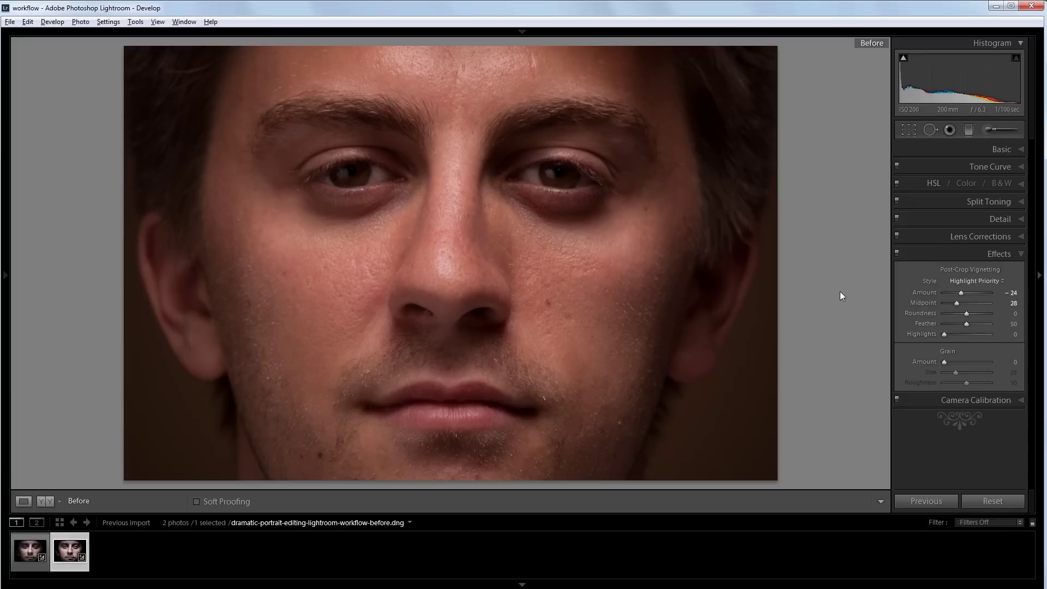
key(backslash)
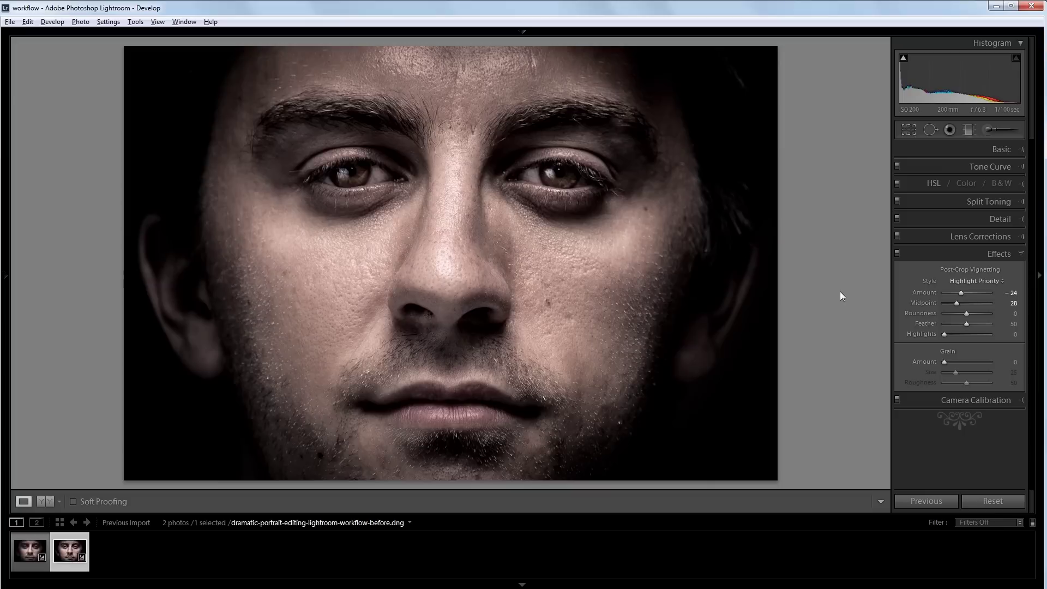